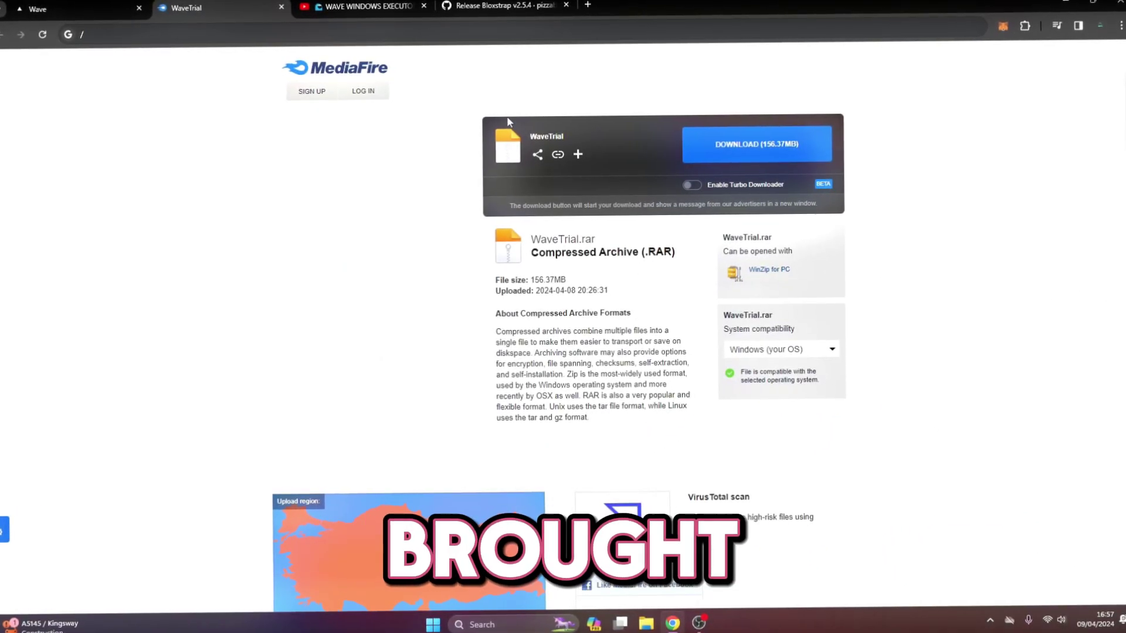
Step: Start the WaveTrial.rar download on MediaFire and cancel the duplicate WaveTrial (1).rar
click(815, 155)
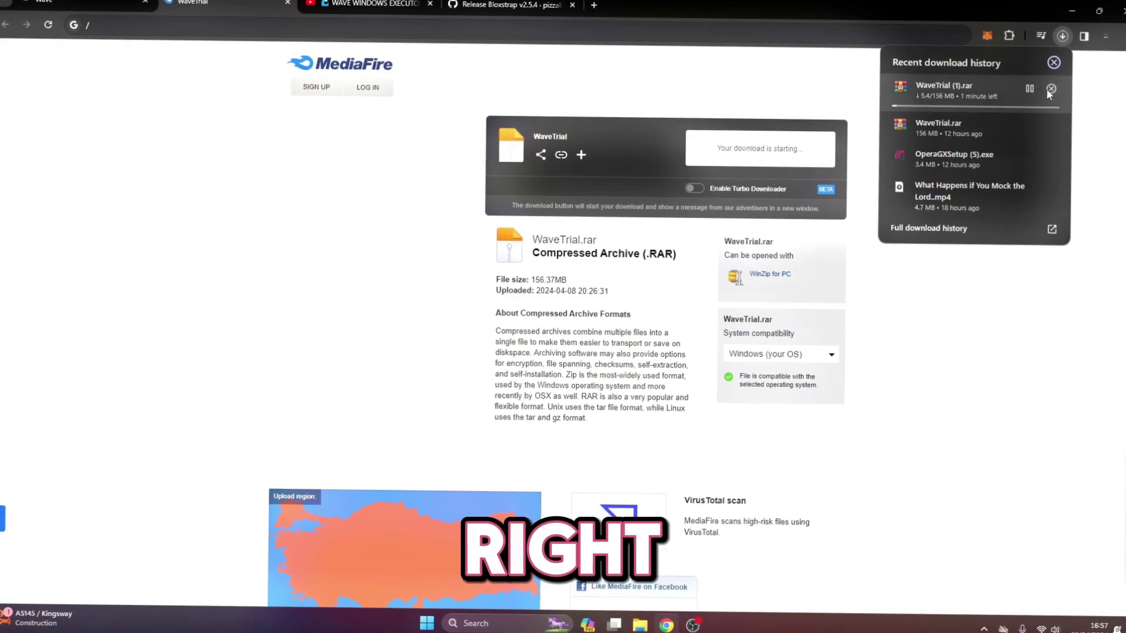
click(1050, 91)
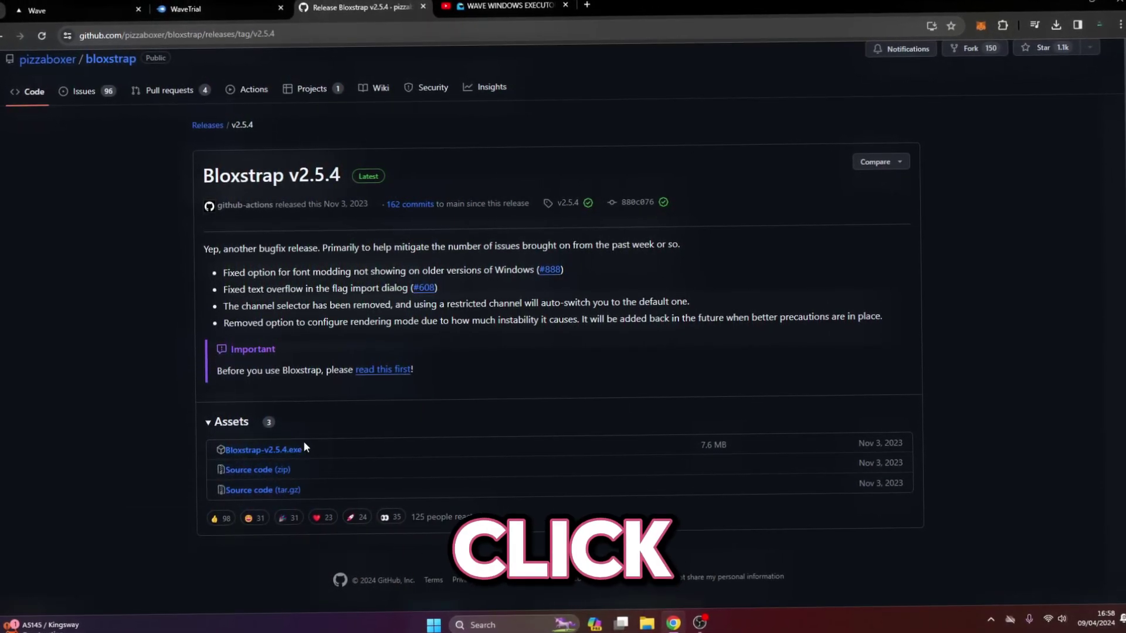
Step: Download Bloxstrap-v2.5.4.exe from GitHub, run it from recent downloads, and minimize Chrome
click(236, 450)
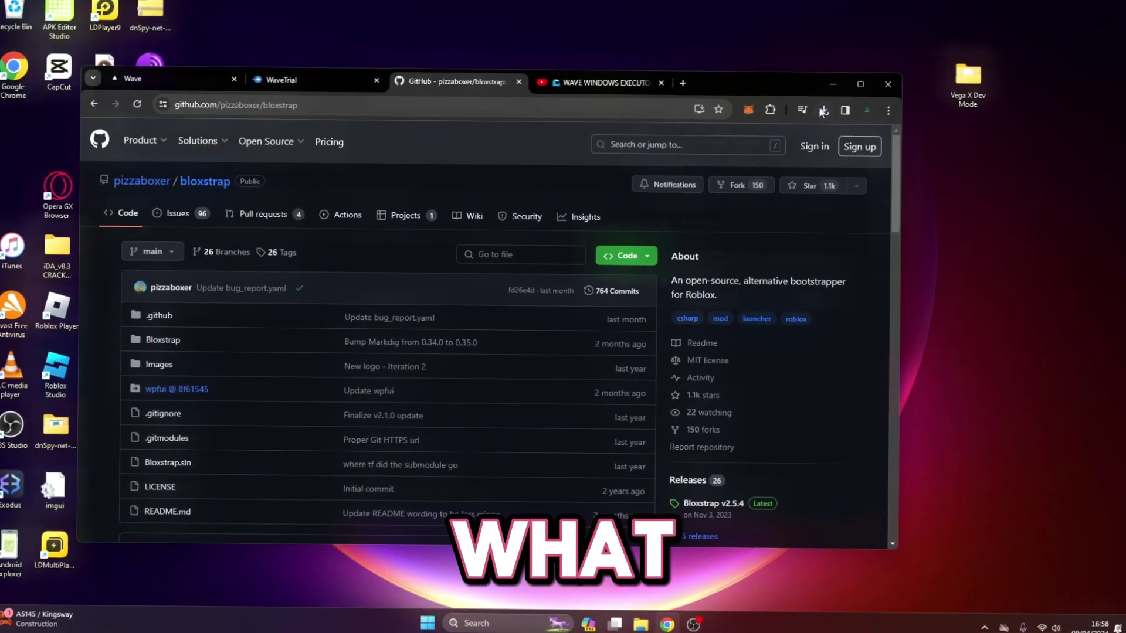
click(824, 112)
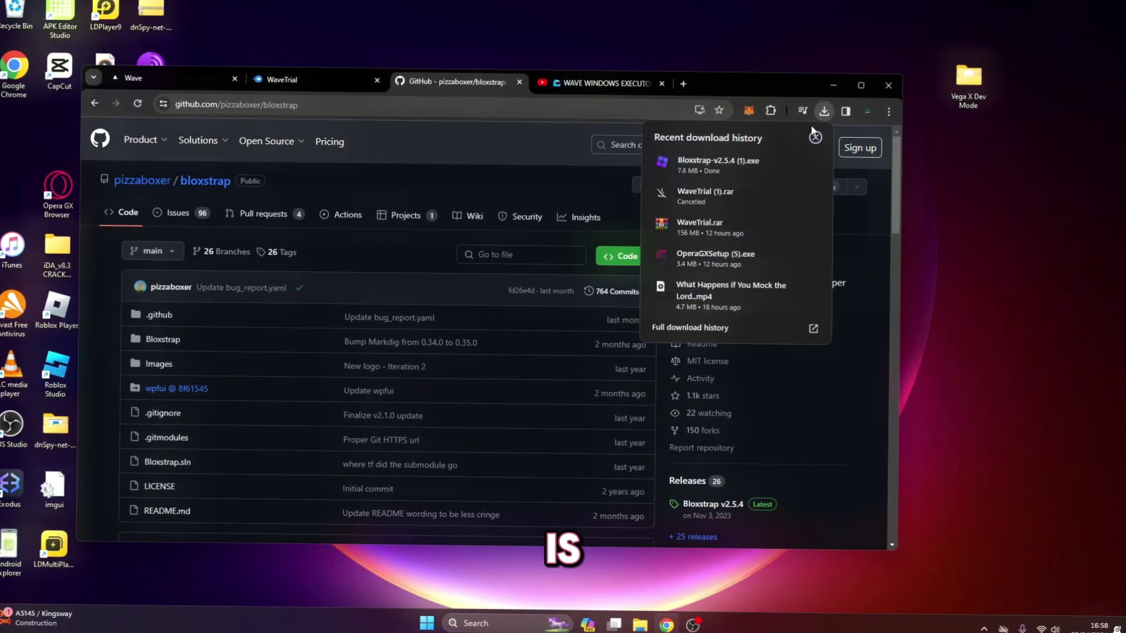
click(670, 167)
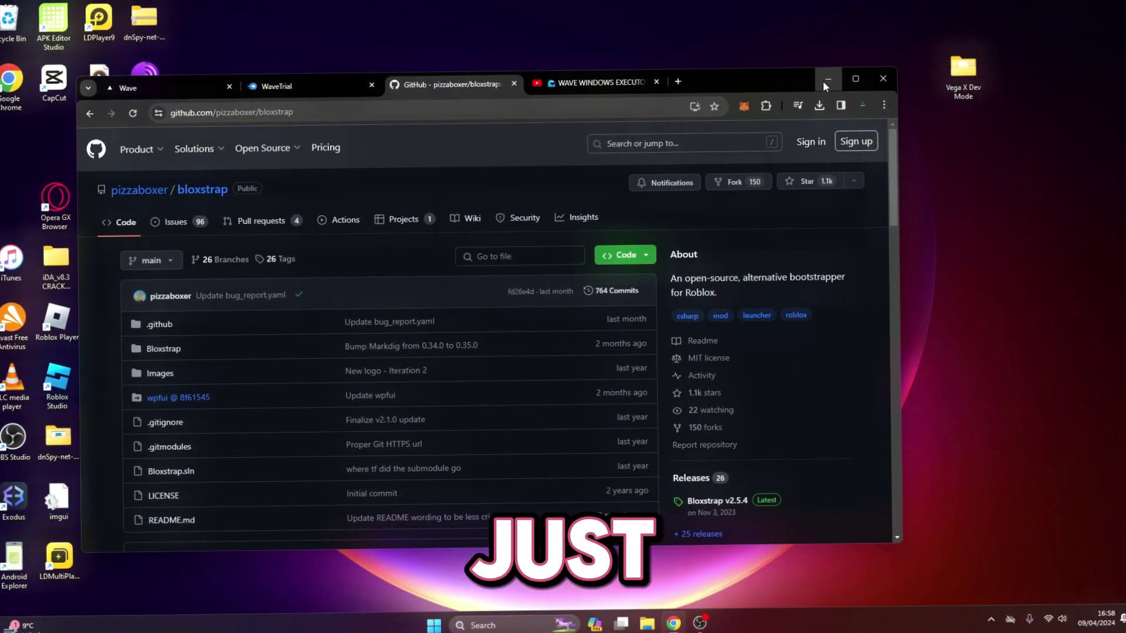
click(825, 80)
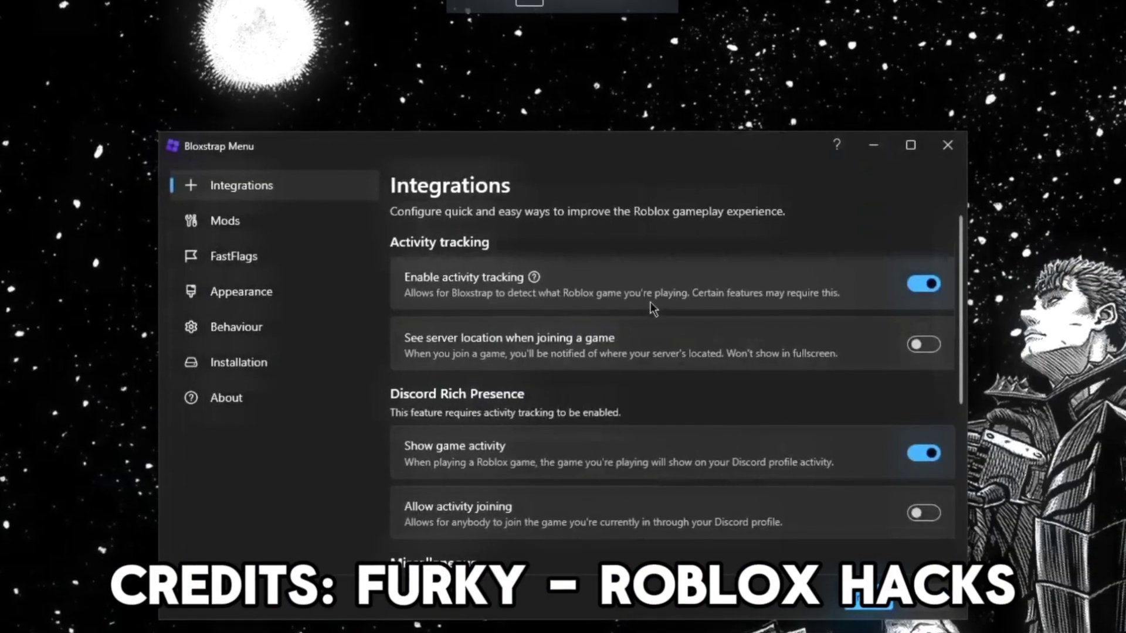
Step: Switch on 'Allow multi-instance launching' under Bloxstrap's Miscellaneous integrations
scroll(651, 305, down, 5)
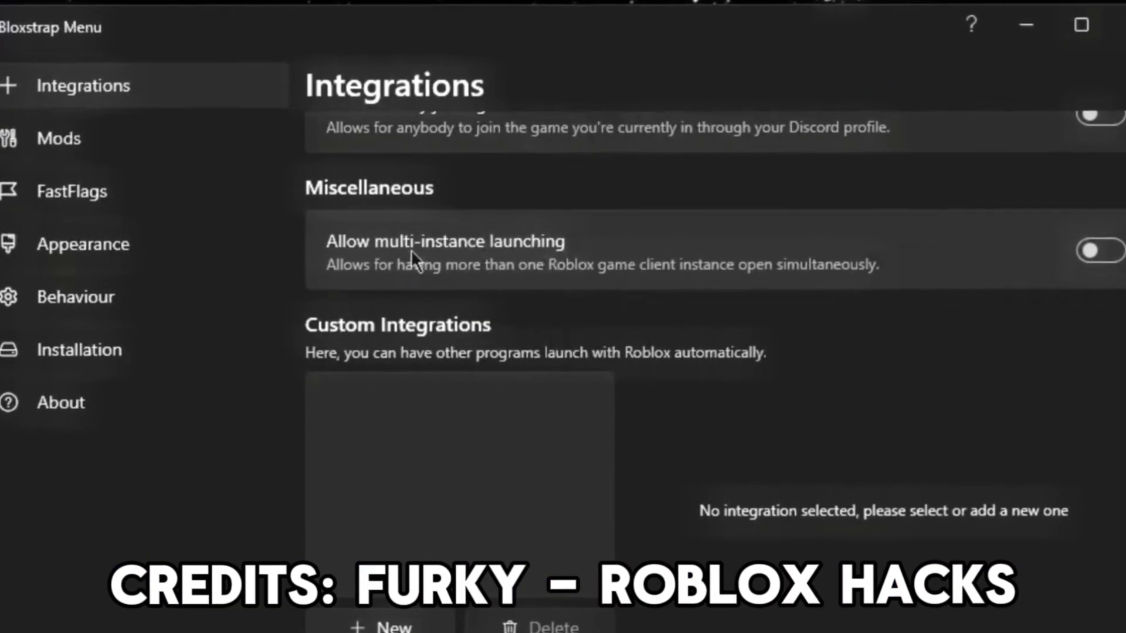
click(1111, 246)
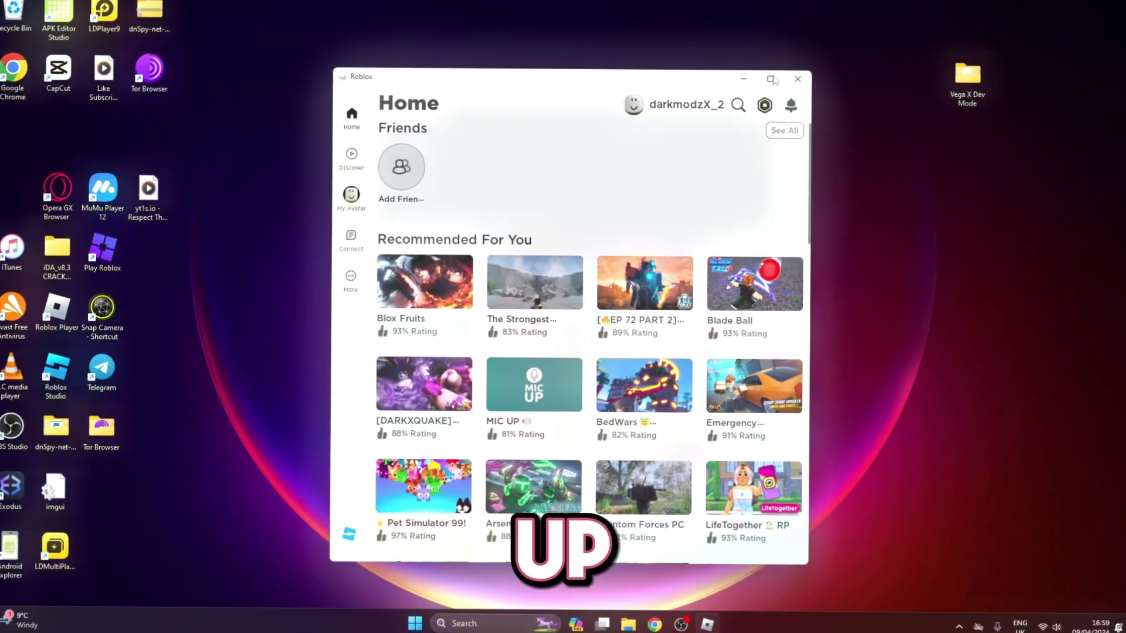
Step: Rearrange the Roblox window and Play Roblox shortcut, then open Downloads in File Explorer
double_click(635, 80)
drag(628, 5, 604, 123)
drag(105, 253, 300, 221)
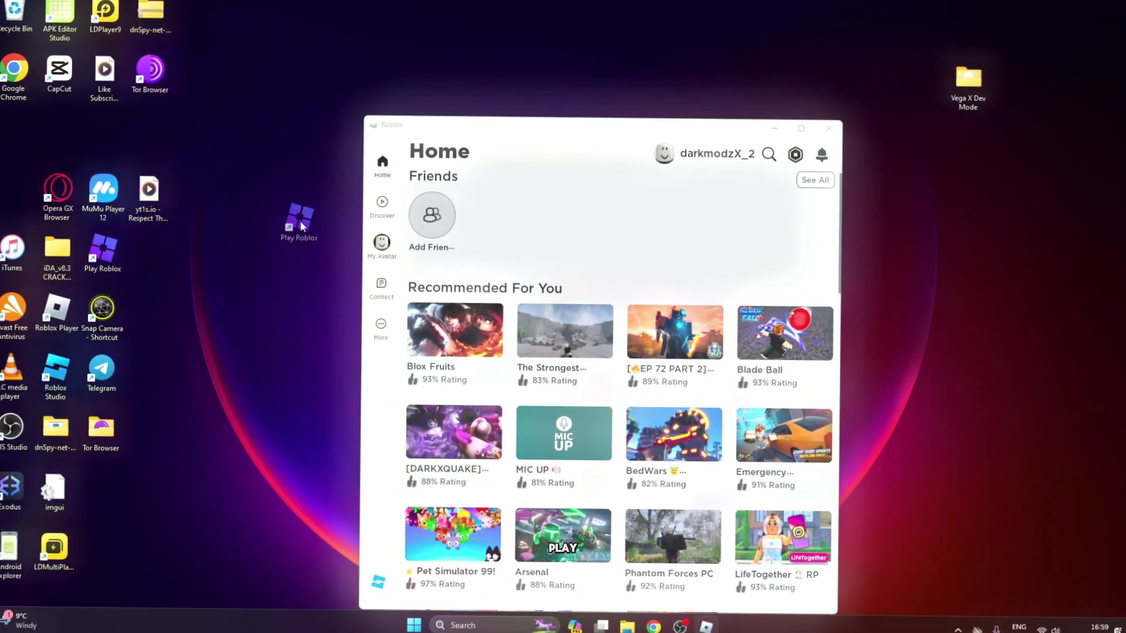
mouse_move(236, 130)
mouse_down()
mouse_move(313, 265)
mouse_move(351, 256)
mouse_up()
mouse_move(57, 312)
mouse_down()
mouse_move(390, 159)
mouse_move(325, 205)
mouse_up()
drag(237, 231, 373, 124)
click(354, 244)
drag(315, 214, 88, 267)
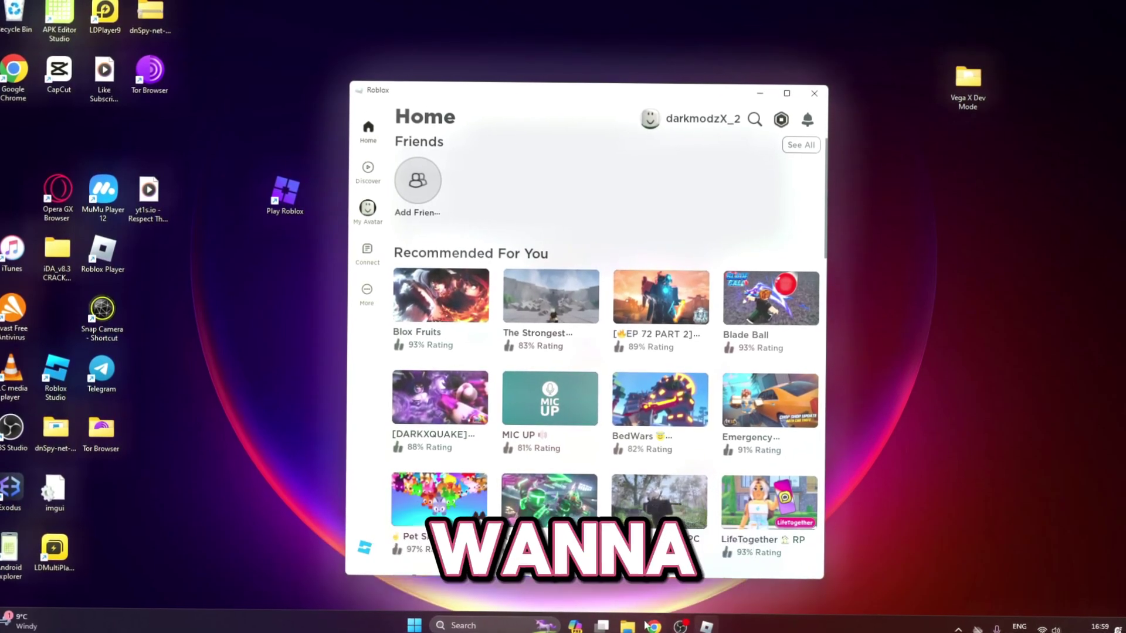
click(639, 626)
click(411, 259)
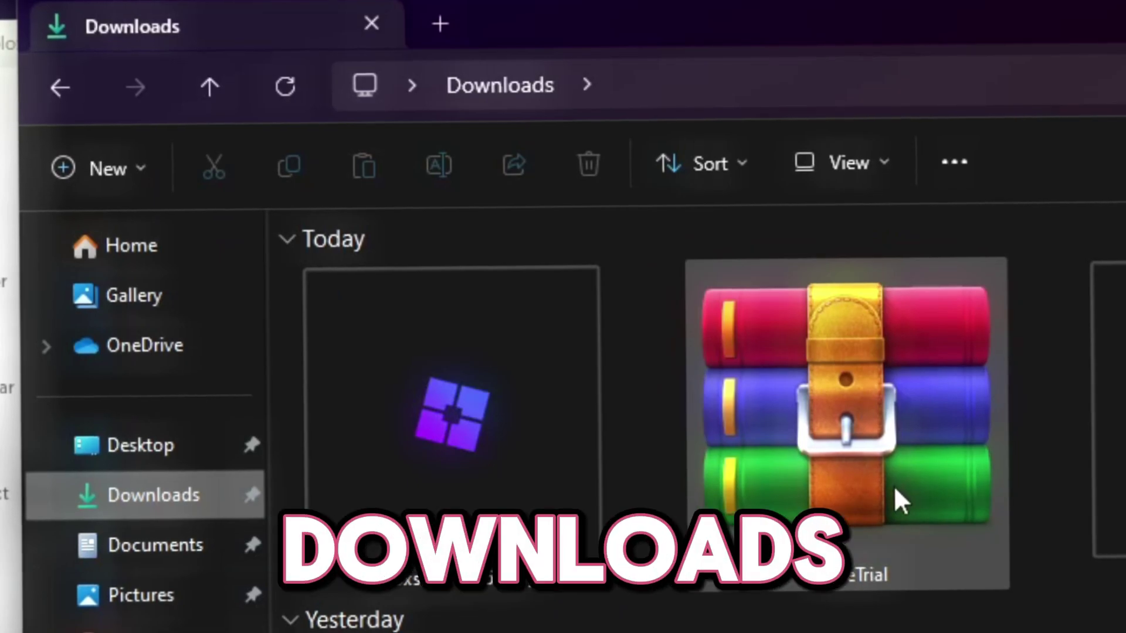
Step: Open WaveTrial.rar in WinRAR and extract the WaveTrial folder onto the desktop
double_click(875, 493)
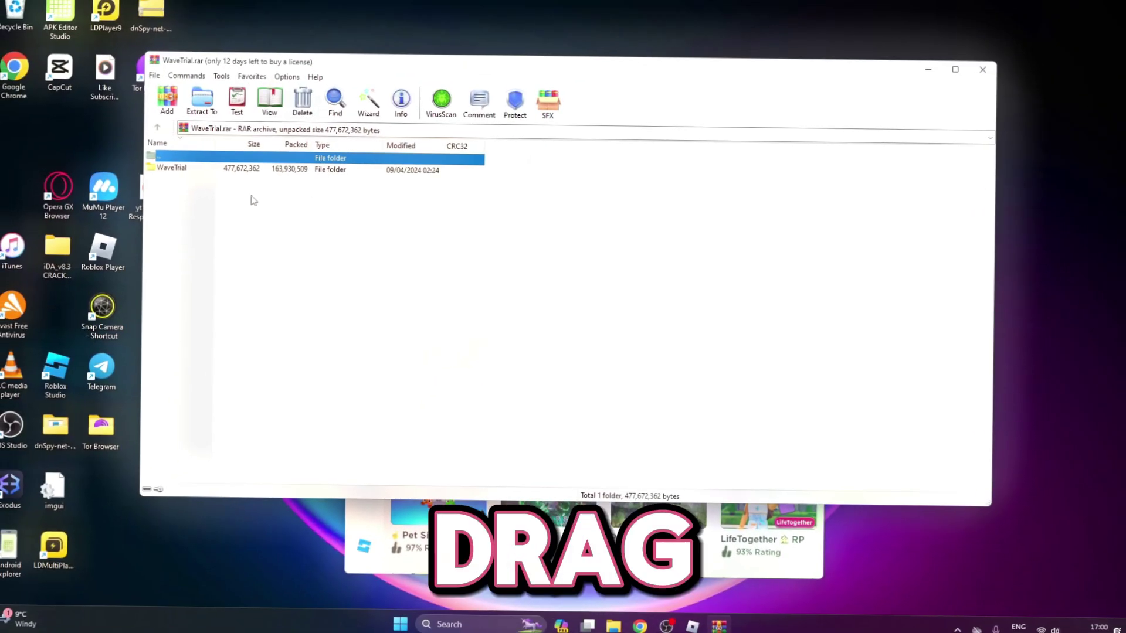
drag(94, 254, 1071, 311)
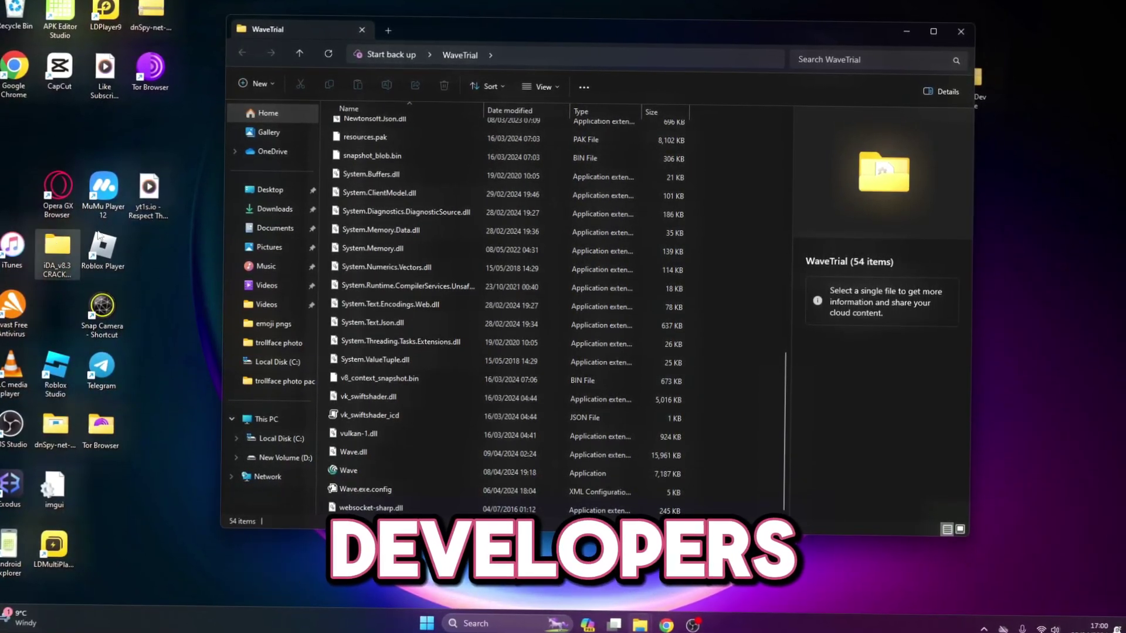
Step: Launch Wave.exe, bypass the SmartScreen warning via More info, and deselect desktop icons
double_click(350, 475)
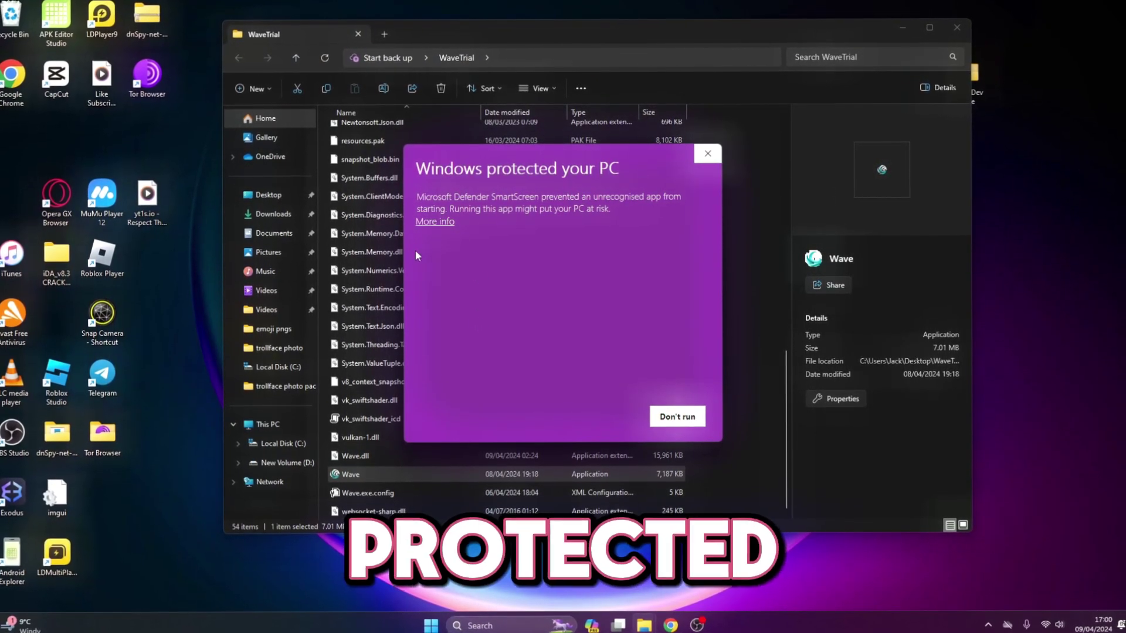
click(435, 221)
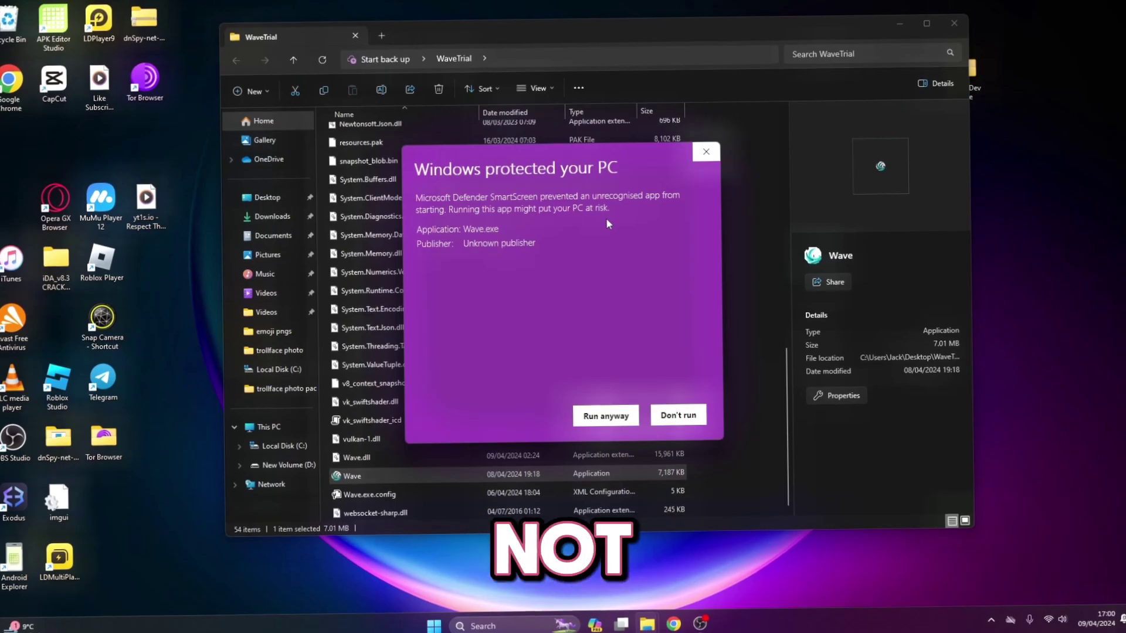
drag(478, 206, 547, 343)
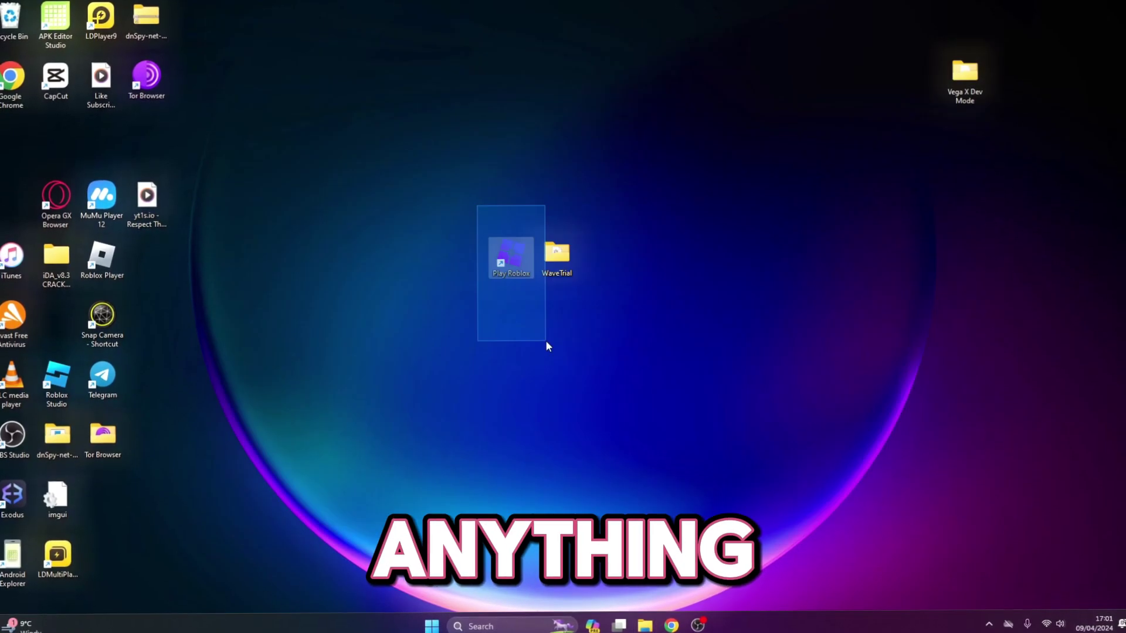
click(547, 342)
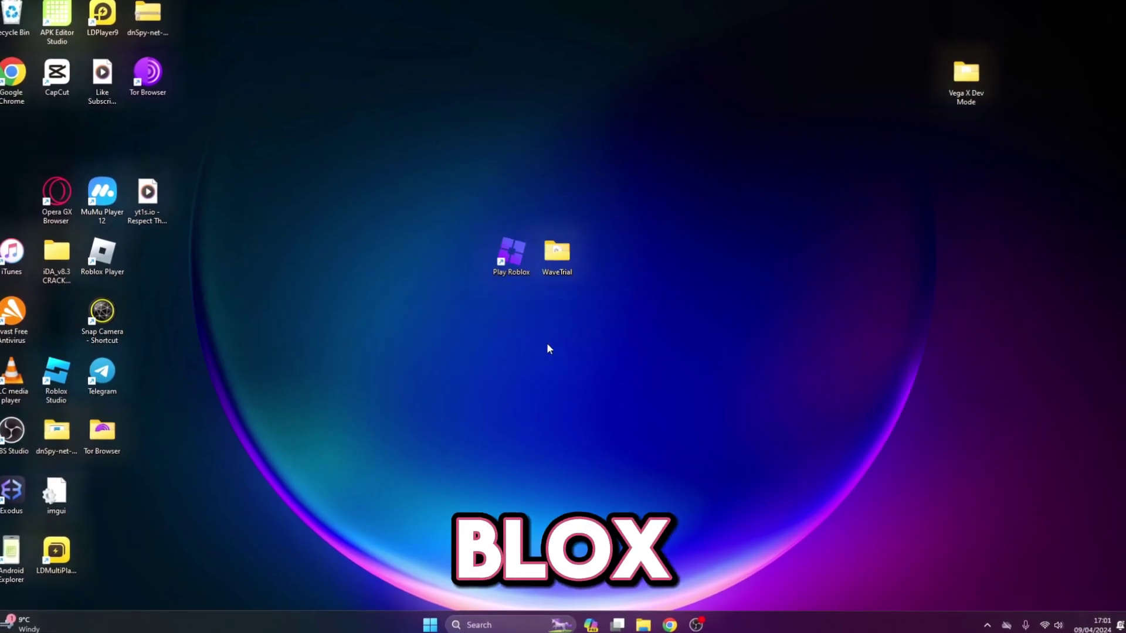
Step: Launch Roblox, allow Node.js through the firewall, reposition Wave, and close the Argon banner
double_click(500, 270)
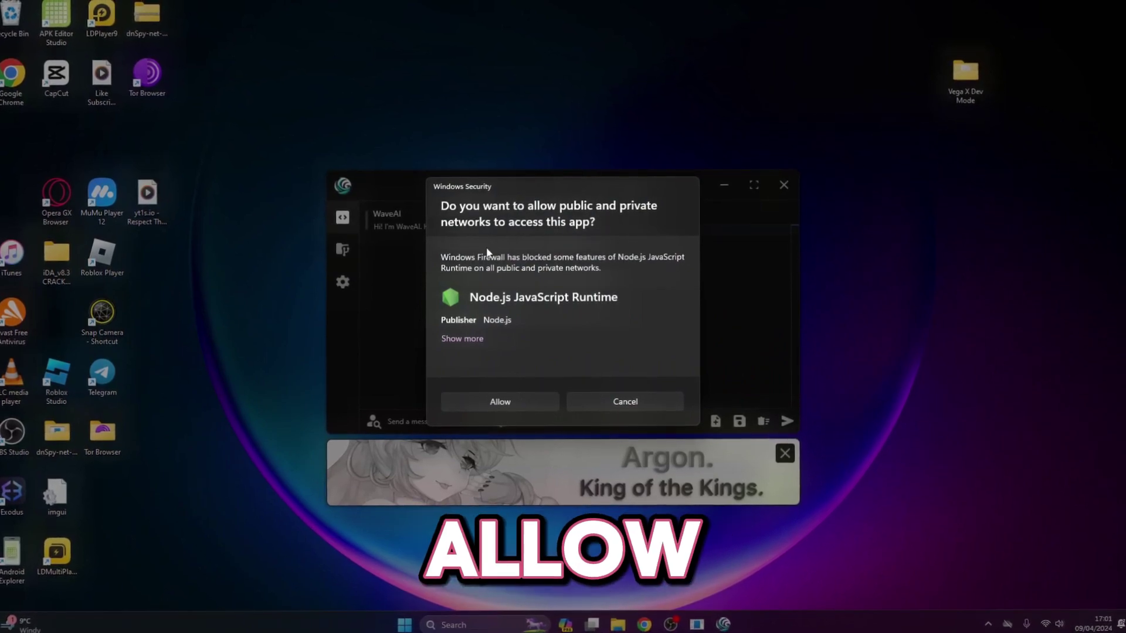
click(490, 402)
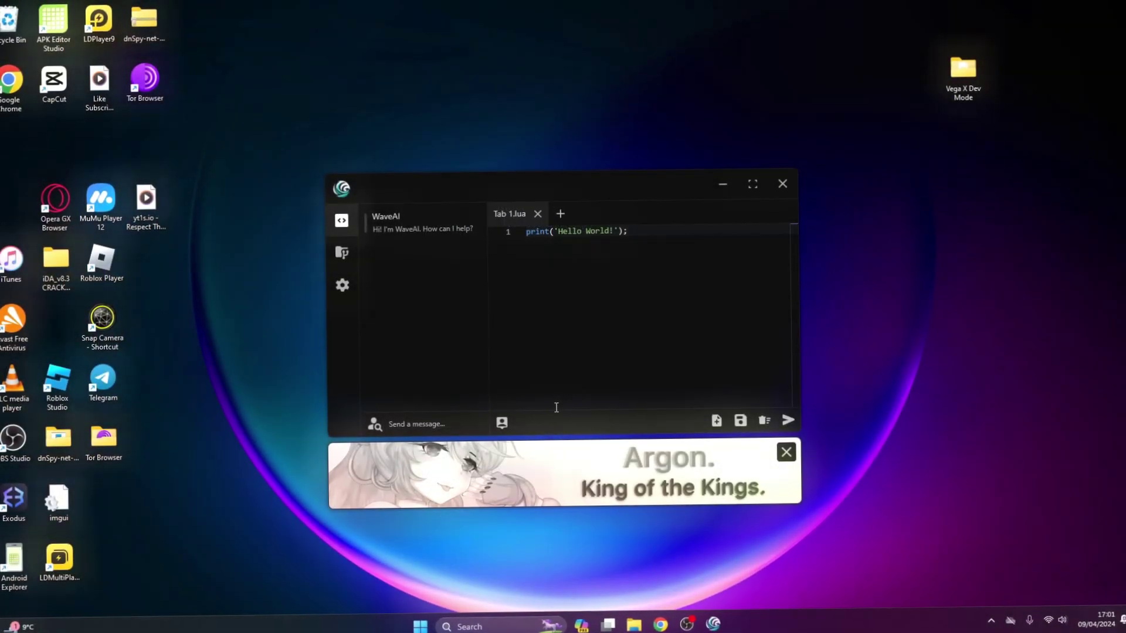
drag(448, 188, 395, 139)
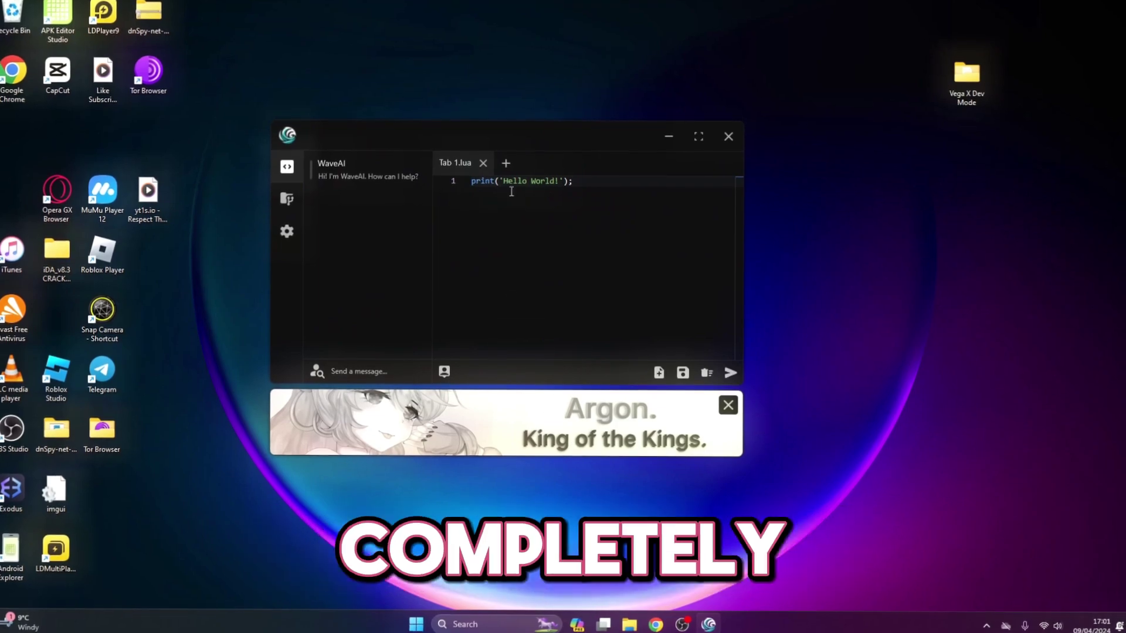
drag(501, 145, 593, 150)
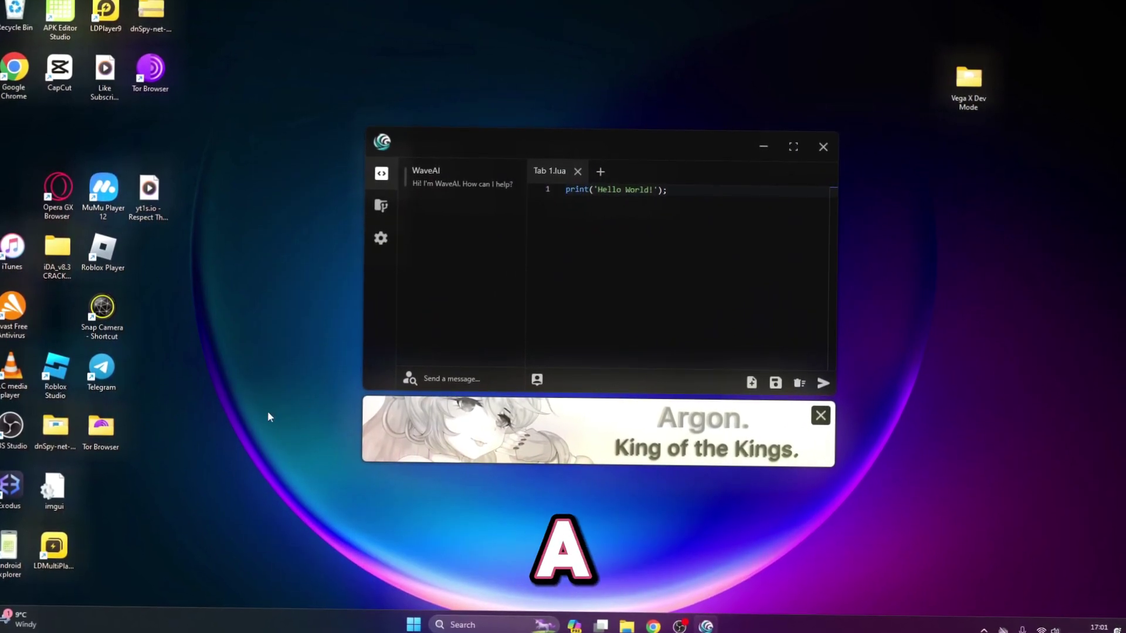
click(822, 411)
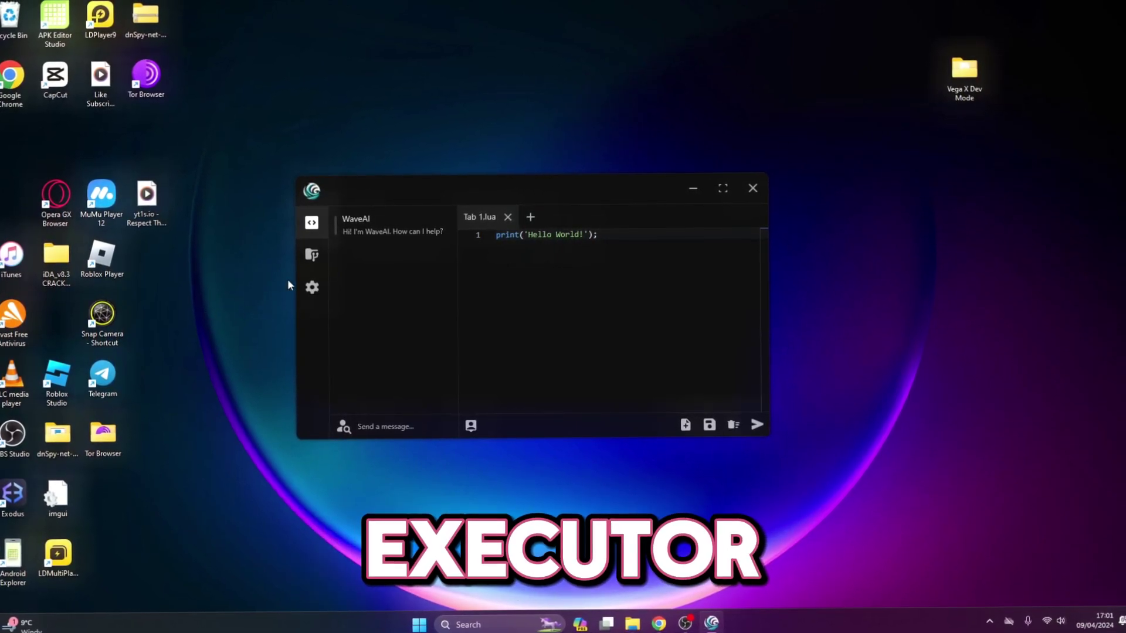
Step: Send WaveAI a request for a Roblox script that alters the player's character
text(please make a)
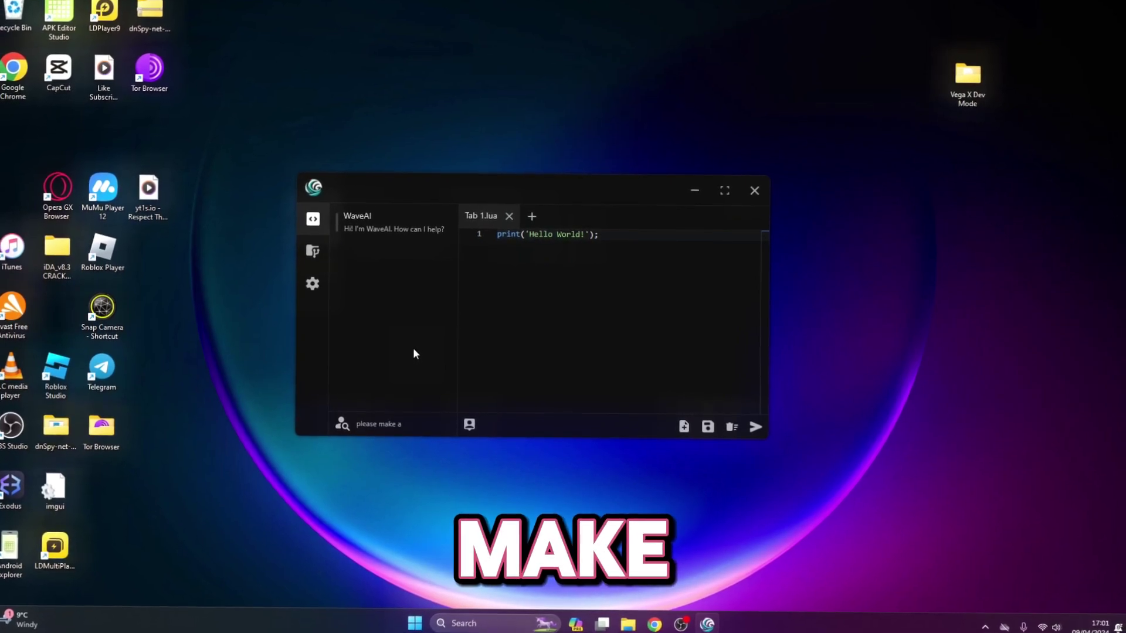
text( roblox script tha)
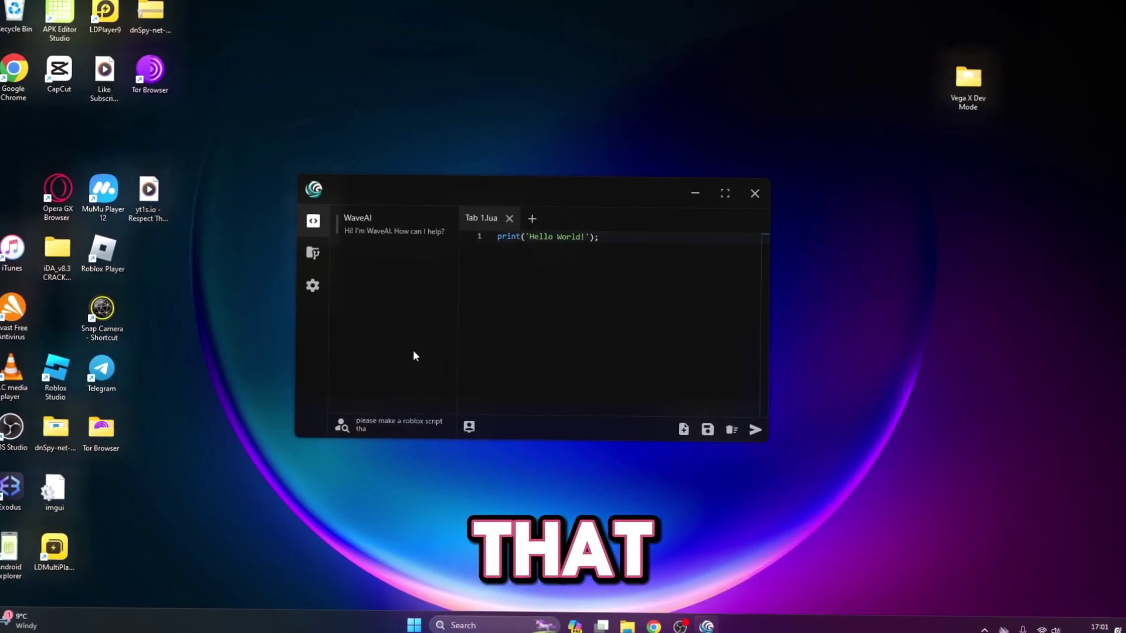
text(t makes your chara)
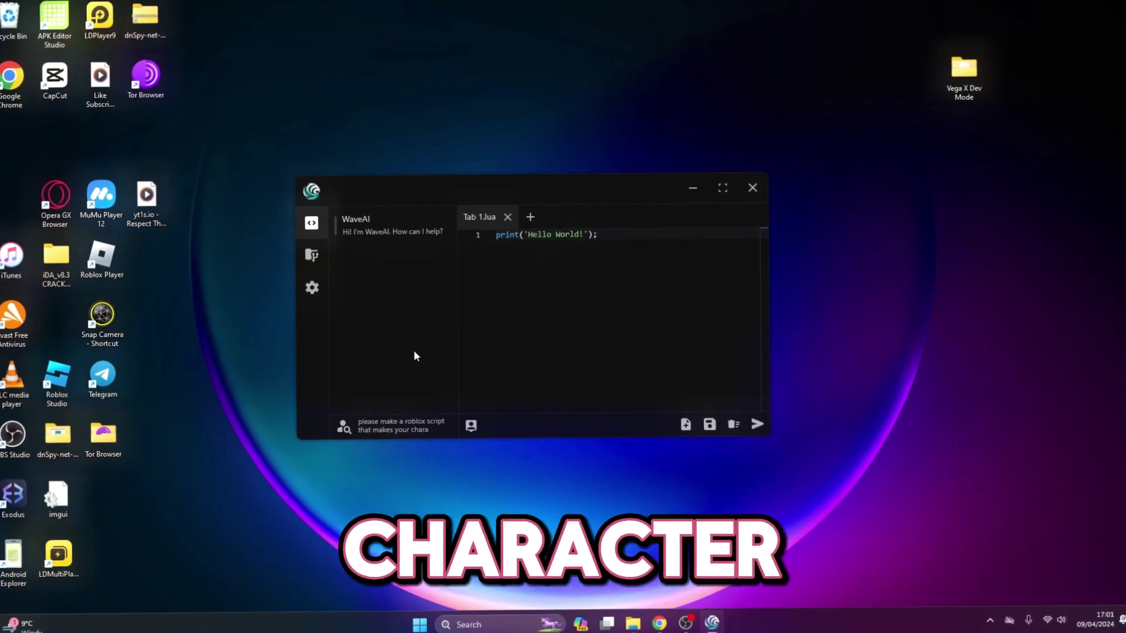
text(cter have a big penis)
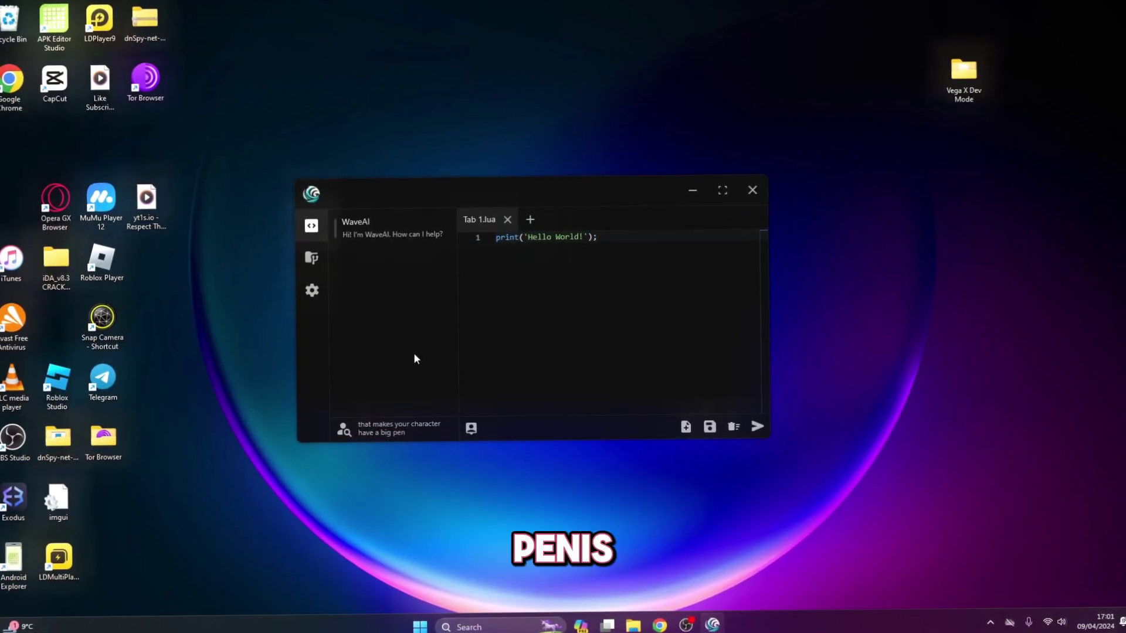
key(Return)
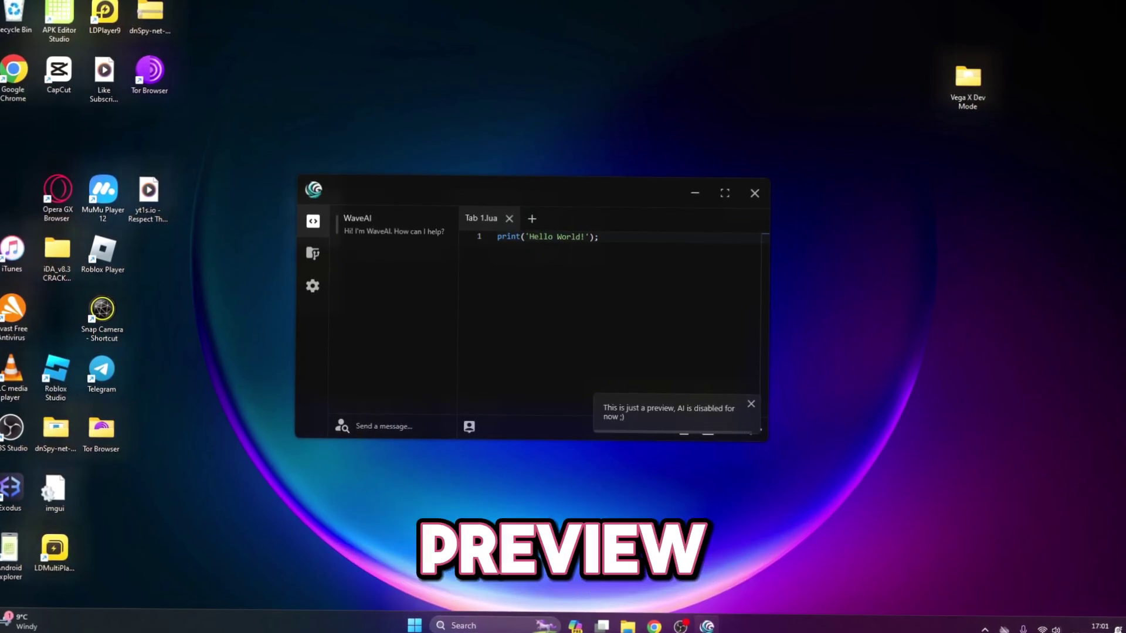
Step: Search the script hub for Blox Fruits scripts and scroll through the results
click(308, 256)
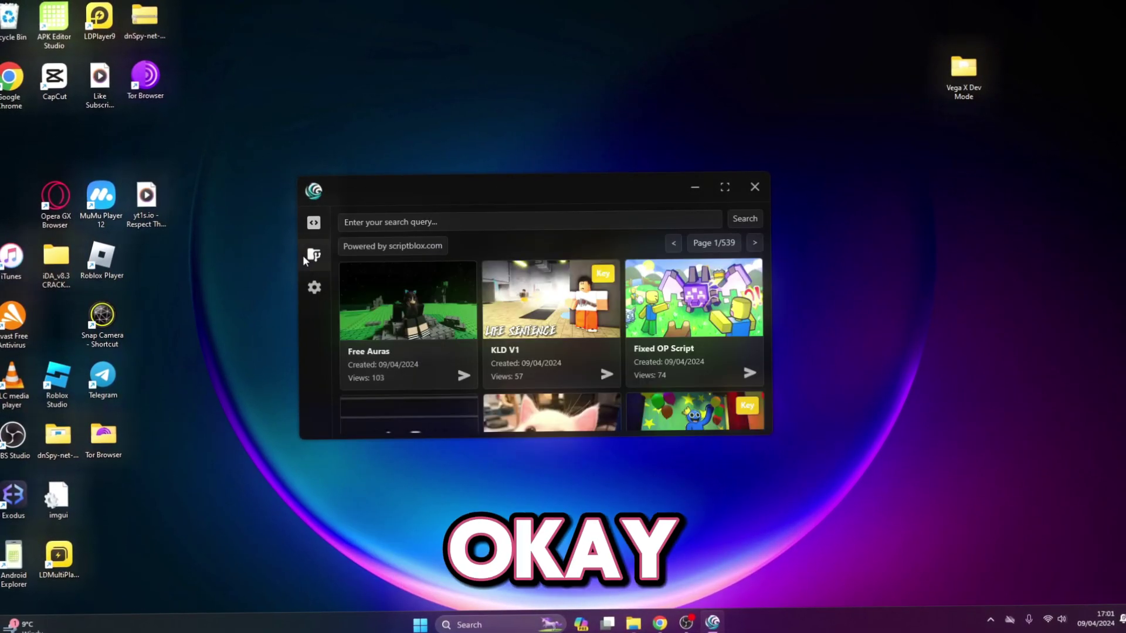
text(blox sc)
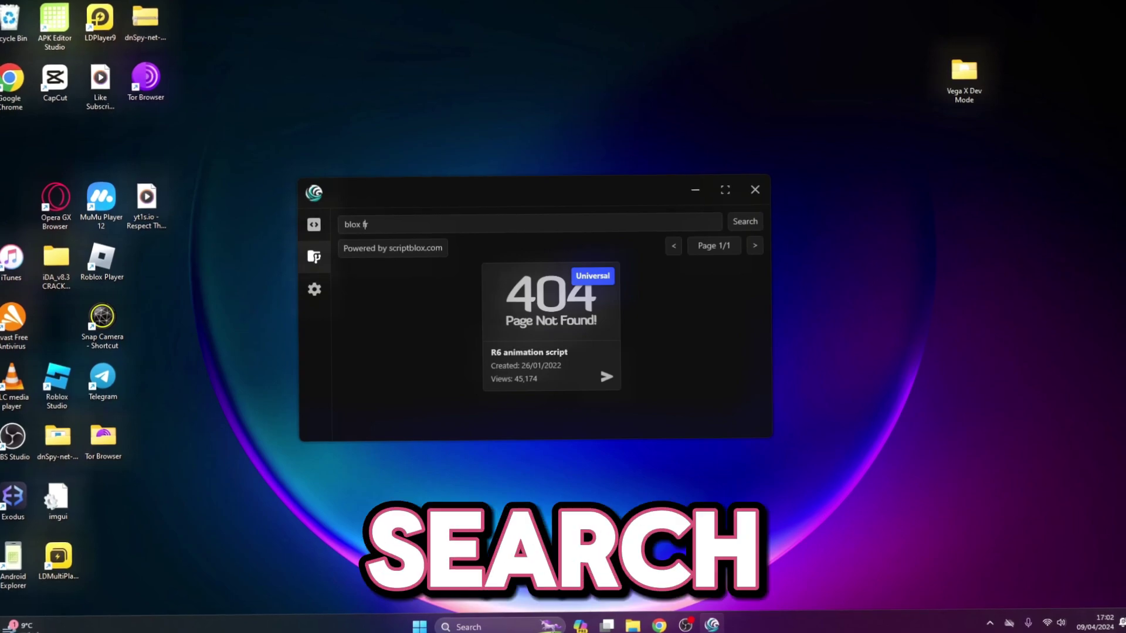
text(s)
key(Return)
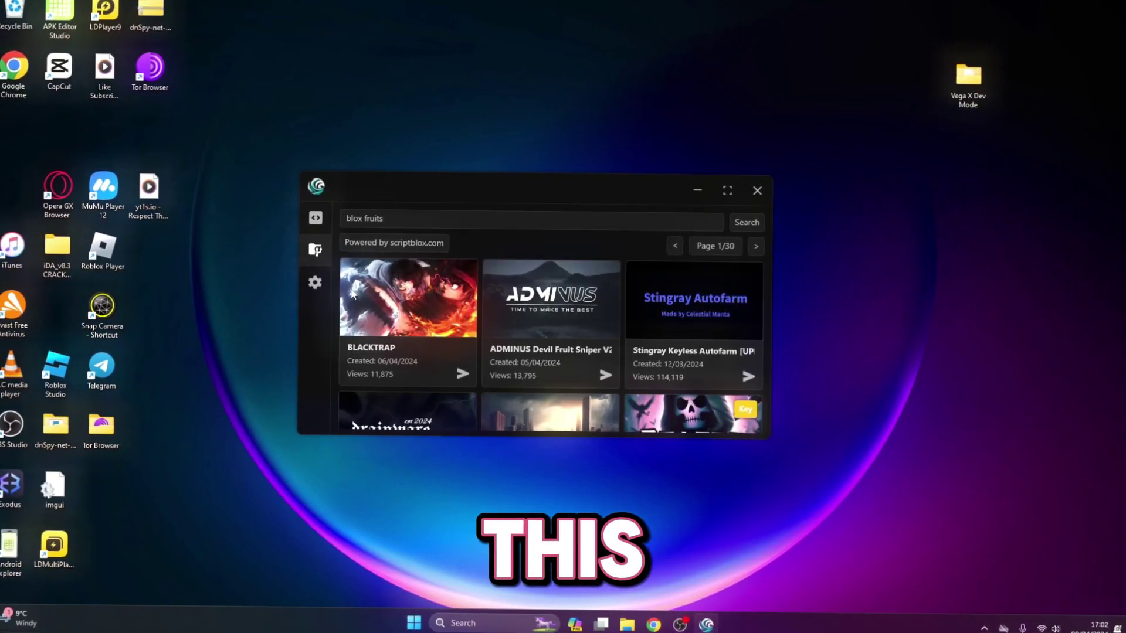
scroll(436, 336, down, 3)
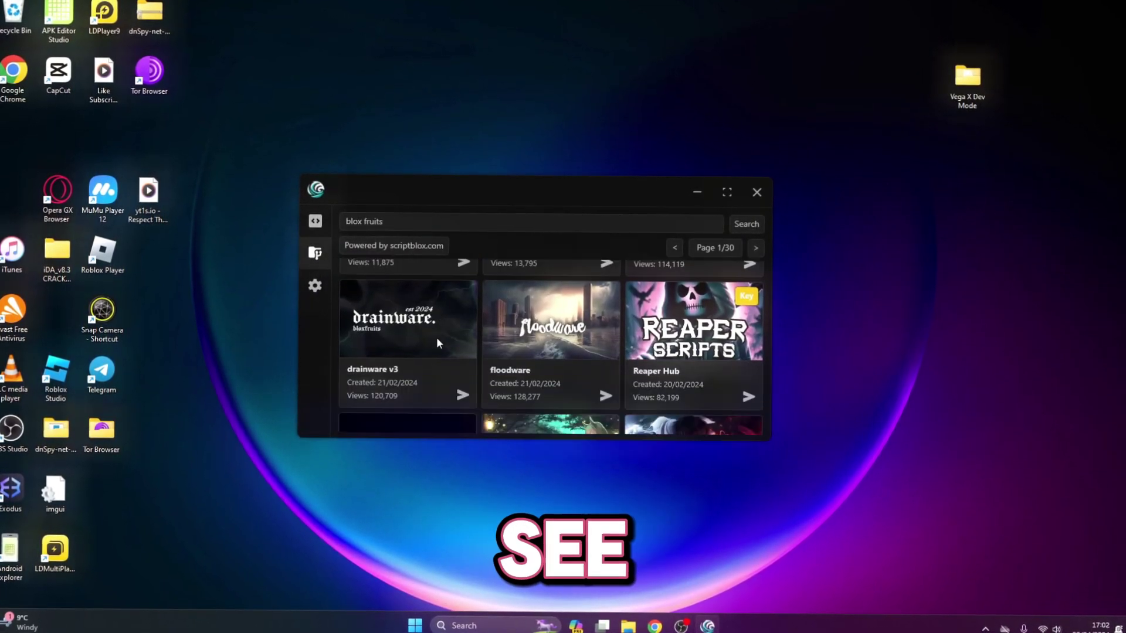
scroll(457, 328, up, 3)
scroll(491, 381, down, 3)
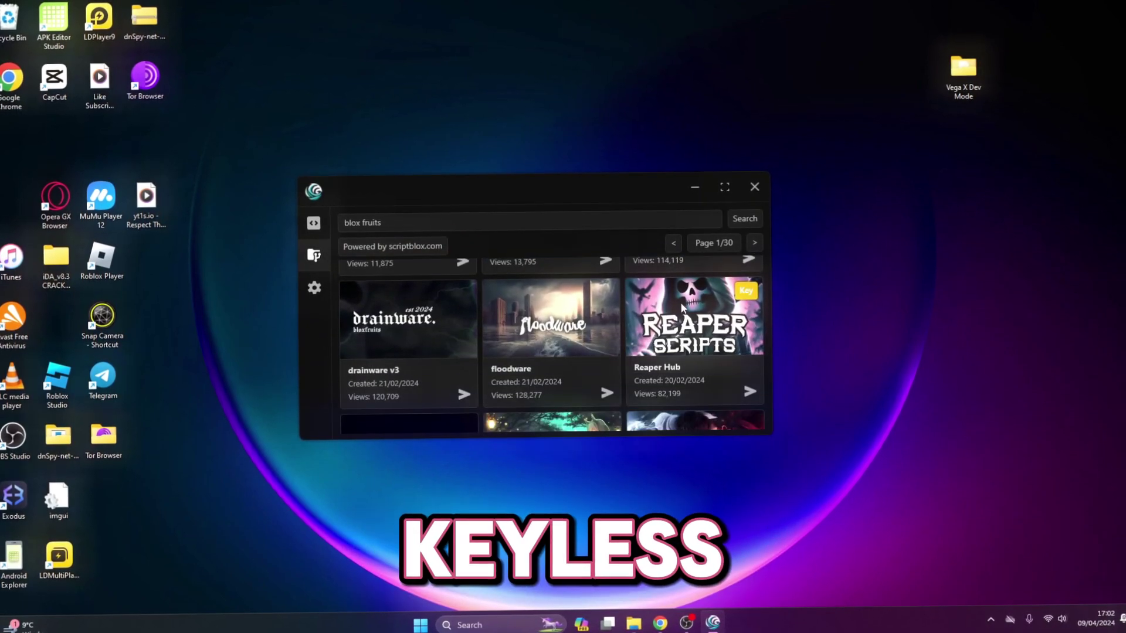
Step: Back in the editor, replace the Hello World line with a new print("Hi line
click(313, 225)
drag(602, 236, 249, 193)
key(BackSpace)
text(print("Hi)
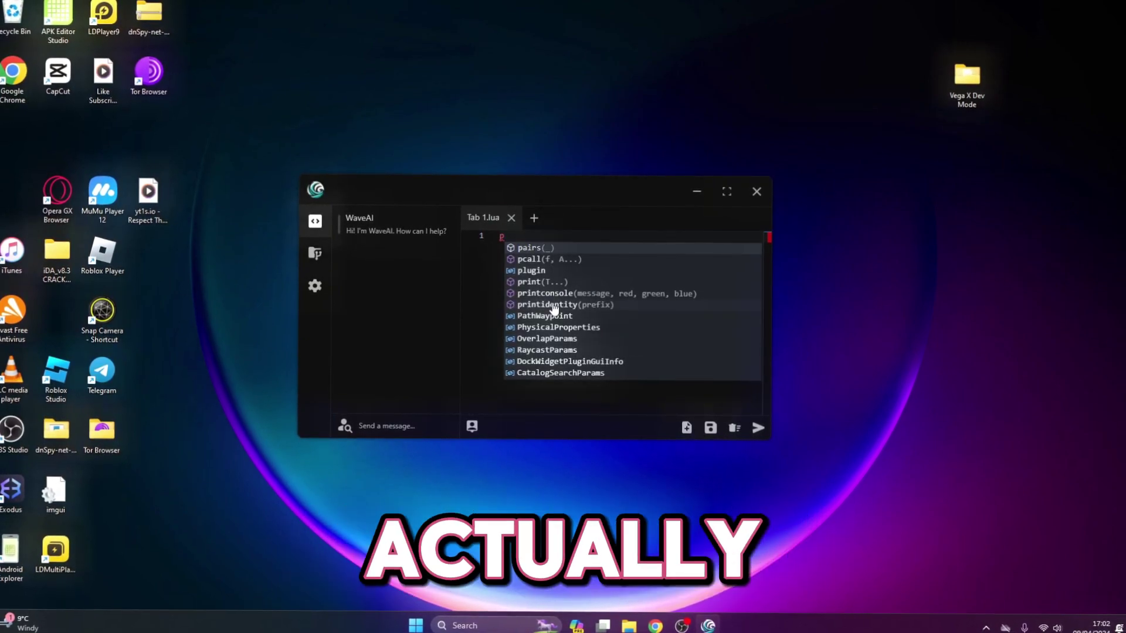
Step: Insert then remove the printconsole autocomplete line, and reposition the Wave window
click(546, 293)
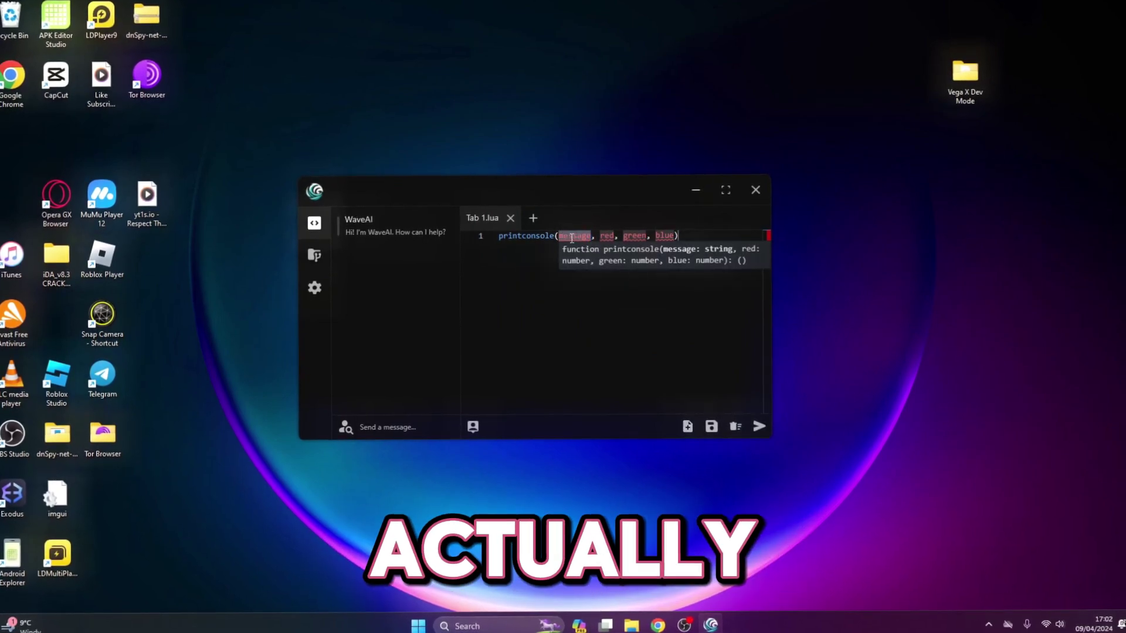
mouse_move(572, 238)
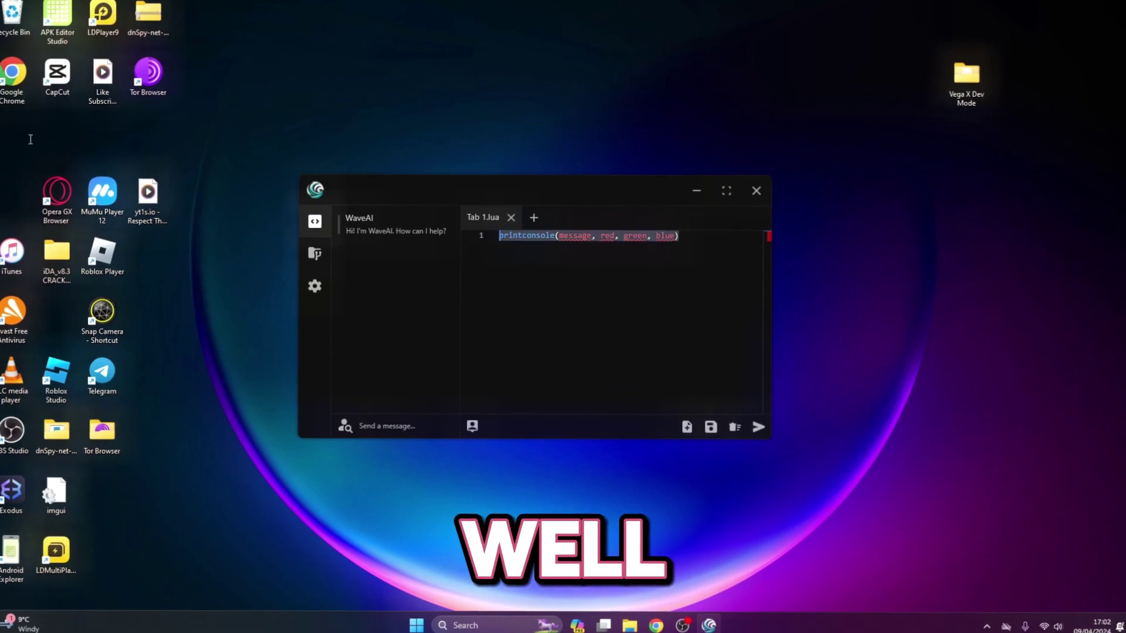
drag(563, 188, 543, 233)
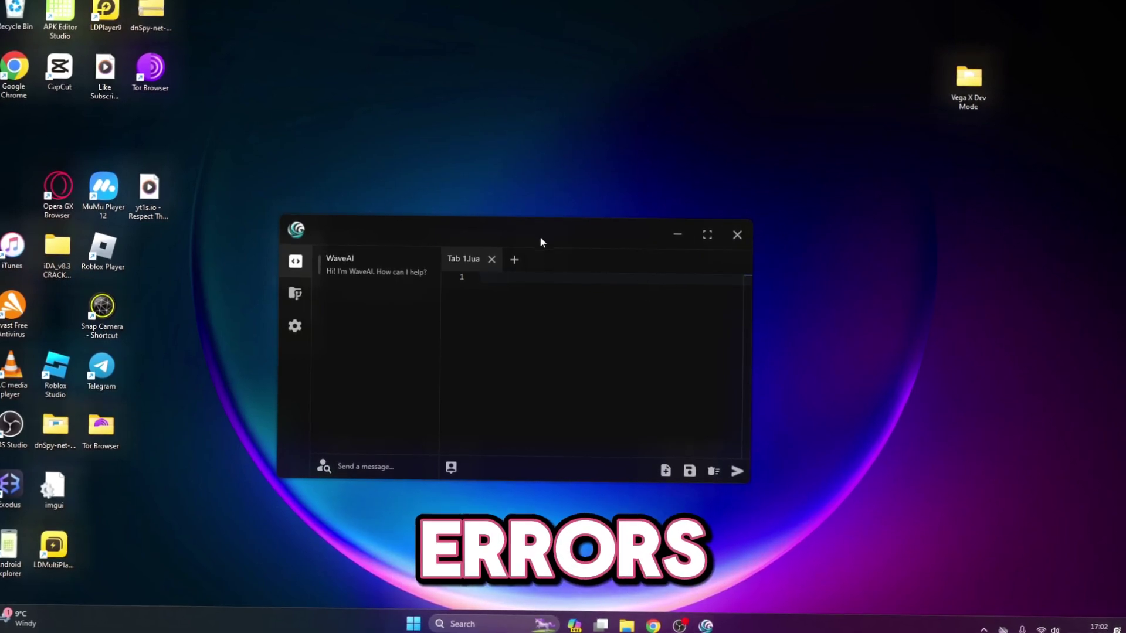
drag(540, 236, 588, 191)
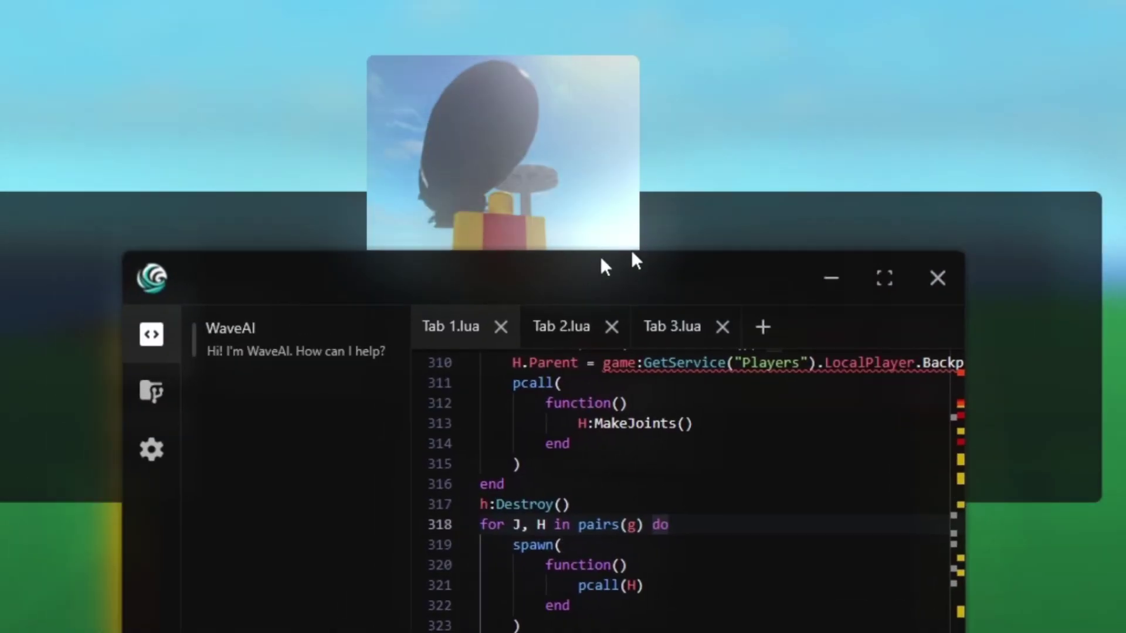
Step: Execute the loaded Infinite Yield script, face the red and magenta stairs, and put away Telekinesis
click(923, 452)
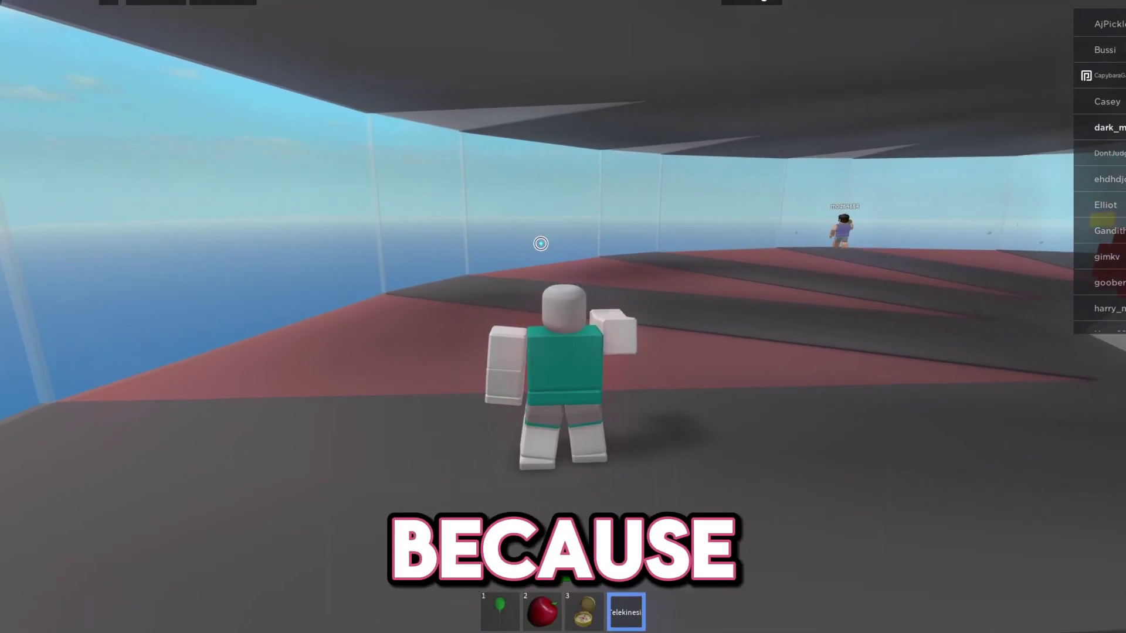
drag(541, 244, 487, 180)
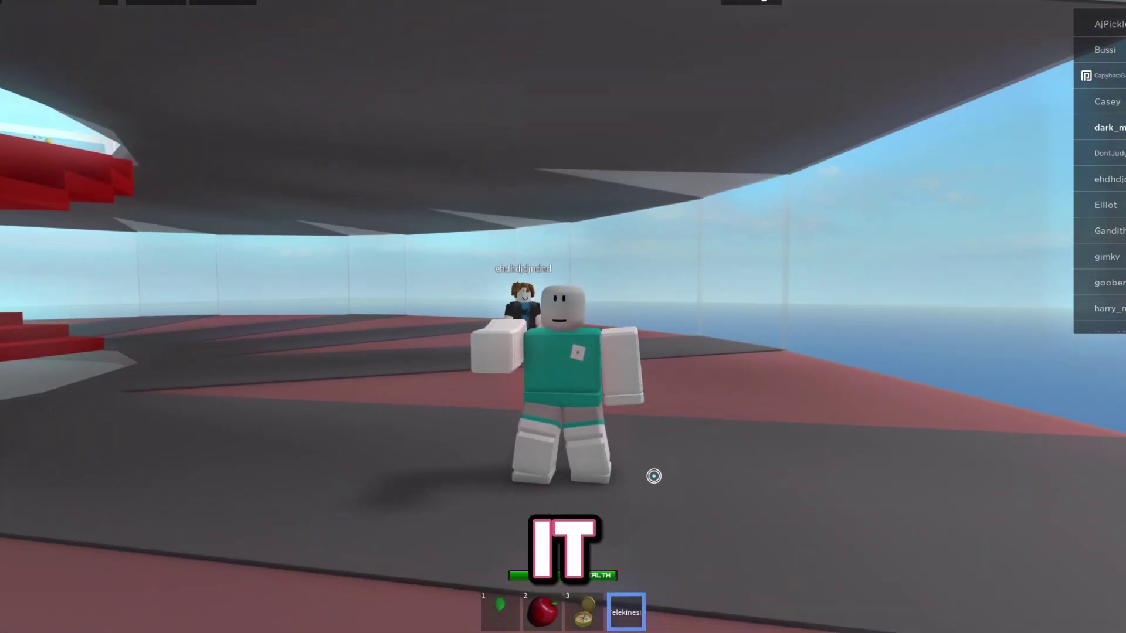
click(638, 606)
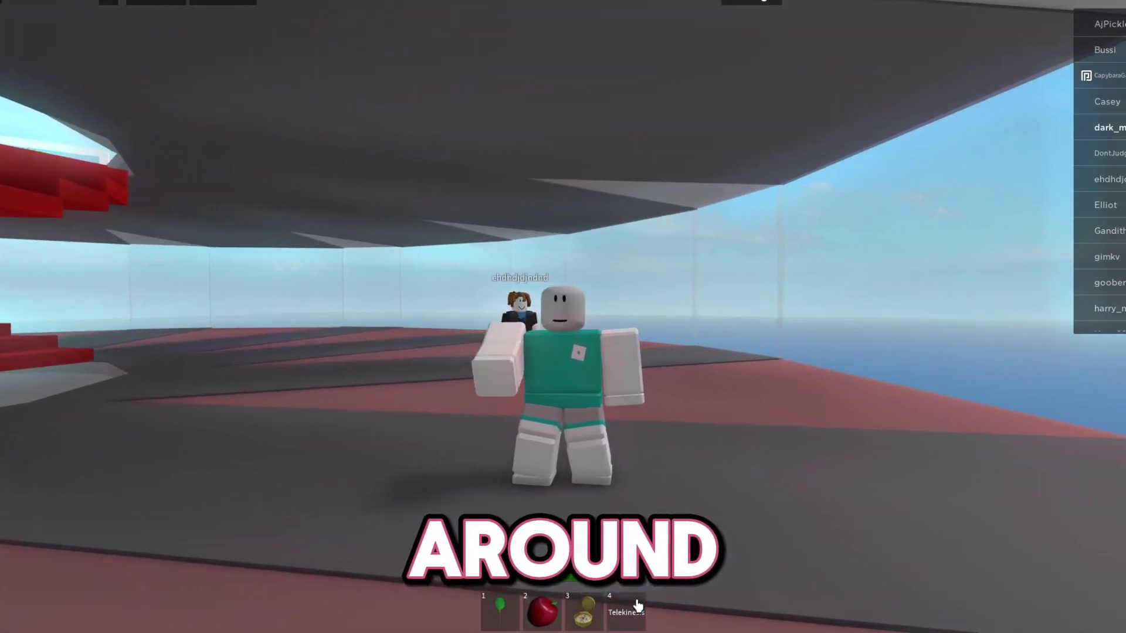
Step: Run the avatar up the red spiral staircase to the platform
key(w)
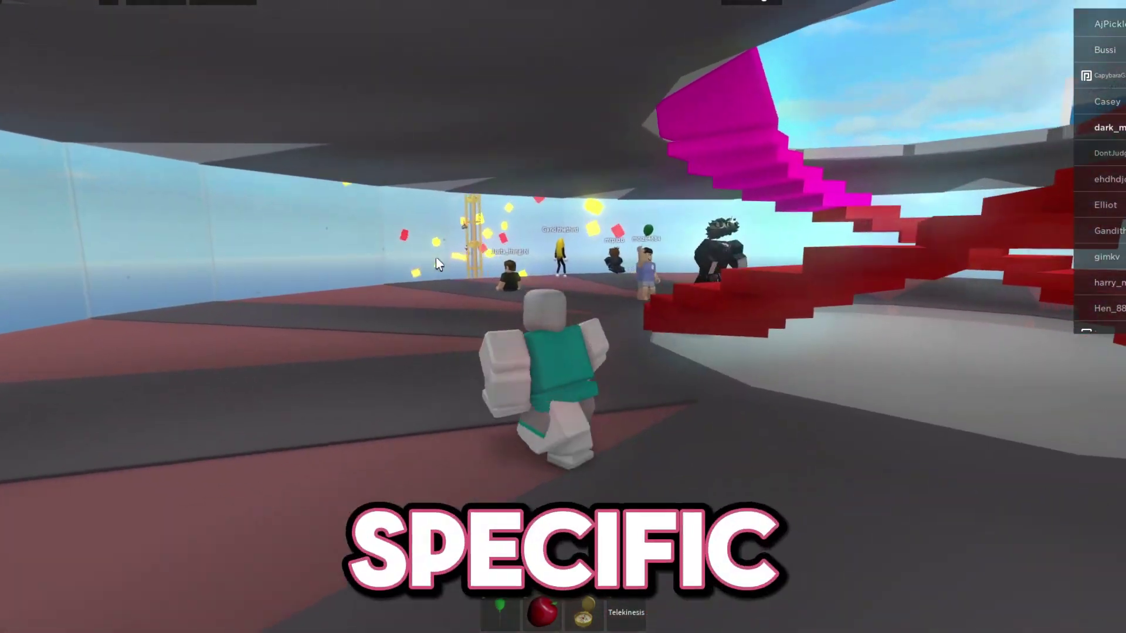
key(space)
key(w)
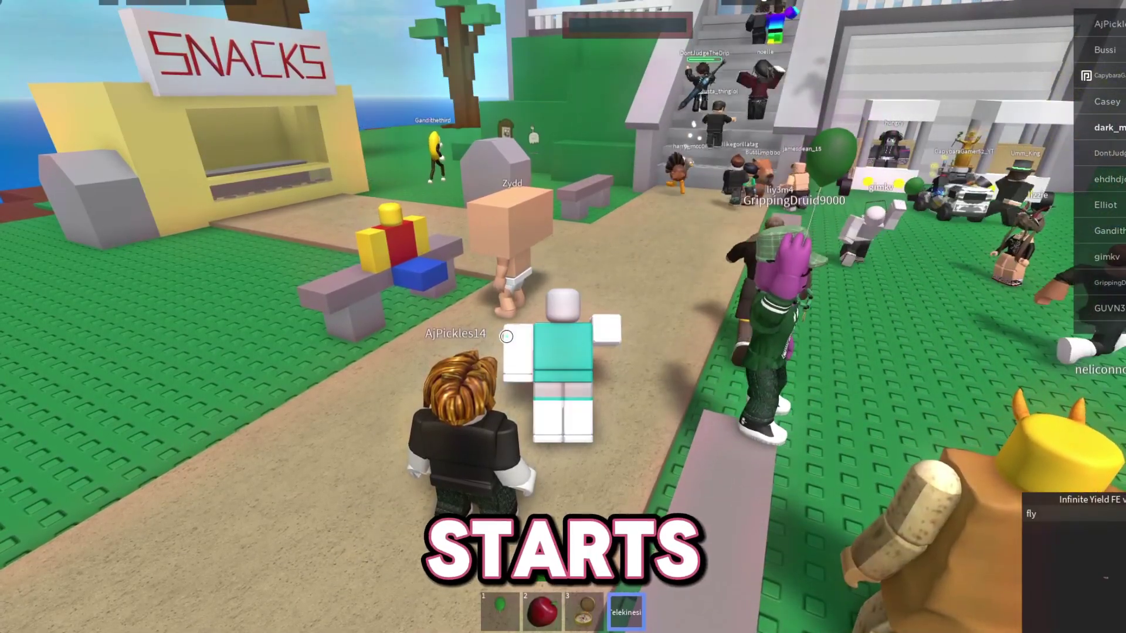
Step: Fly the avatar through the house's attic, past the roof, and out over the sea
scroll(789, 518, down, 2)
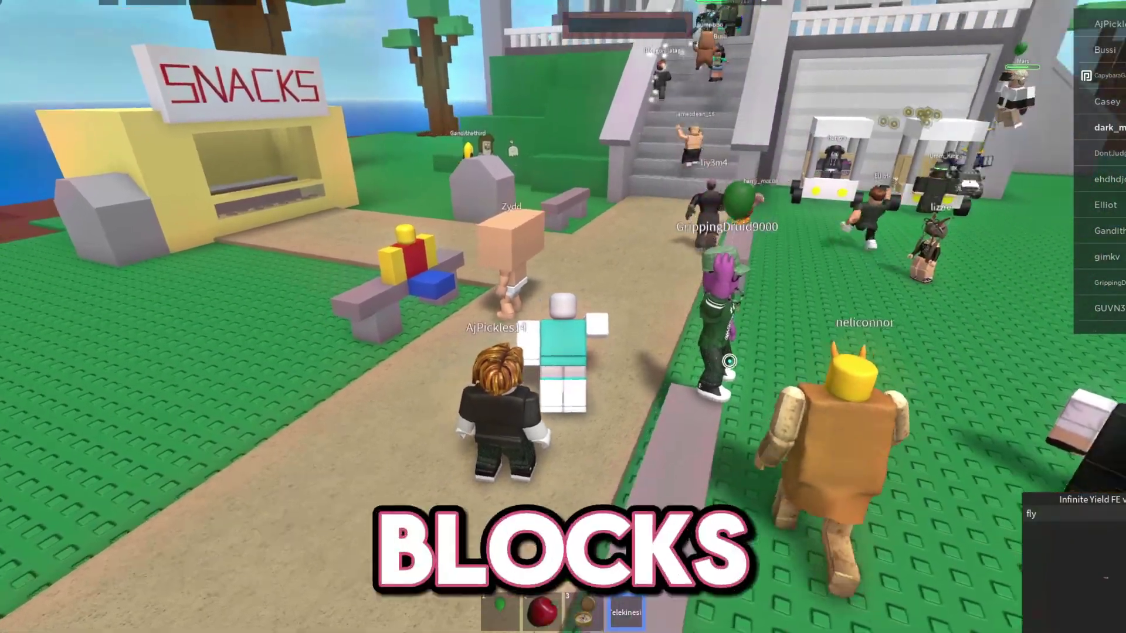
key(w)
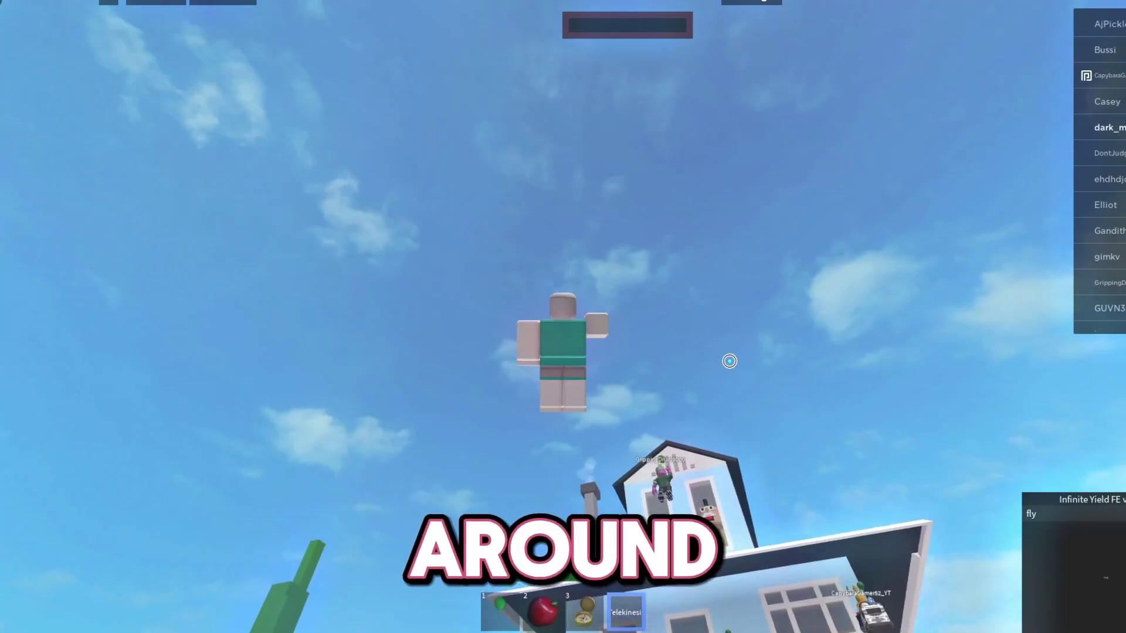
key(w)
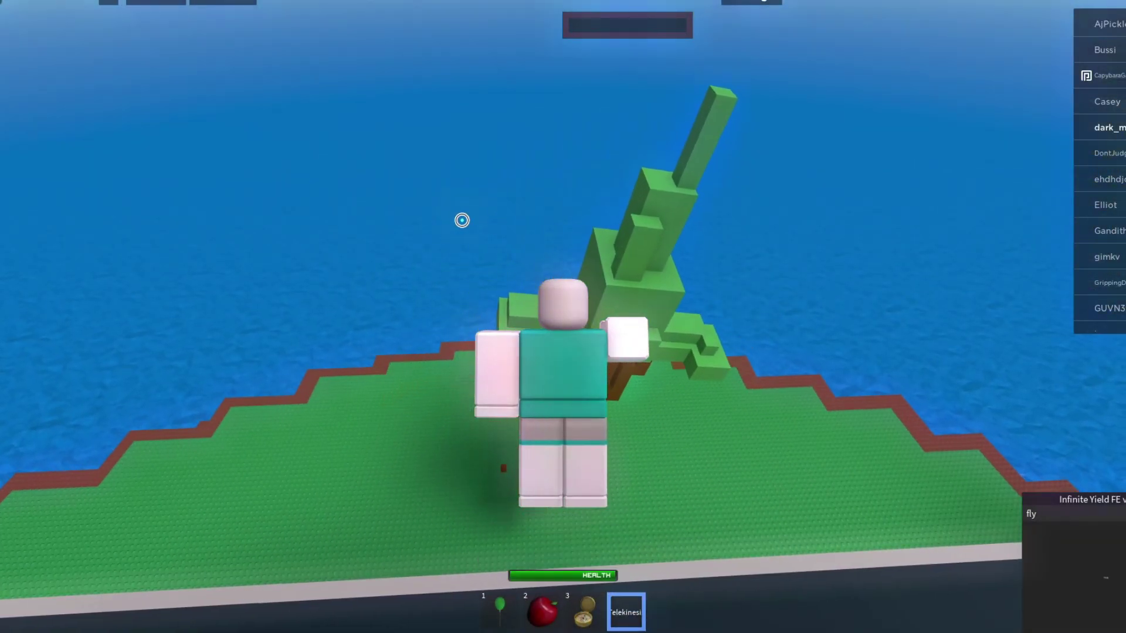
key(w)
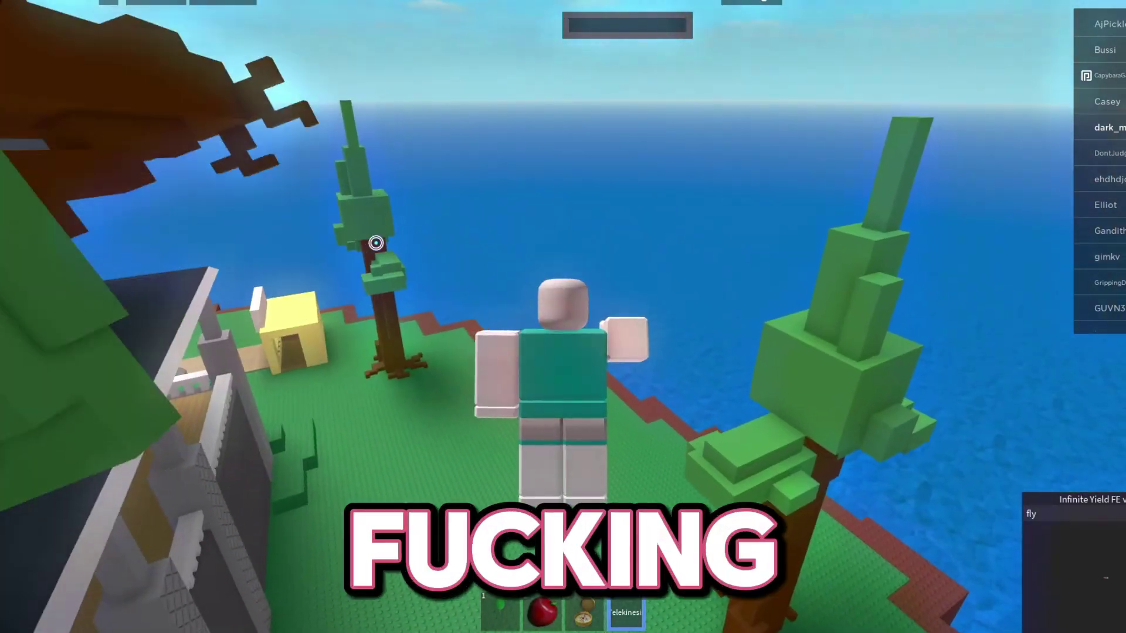
key(w)
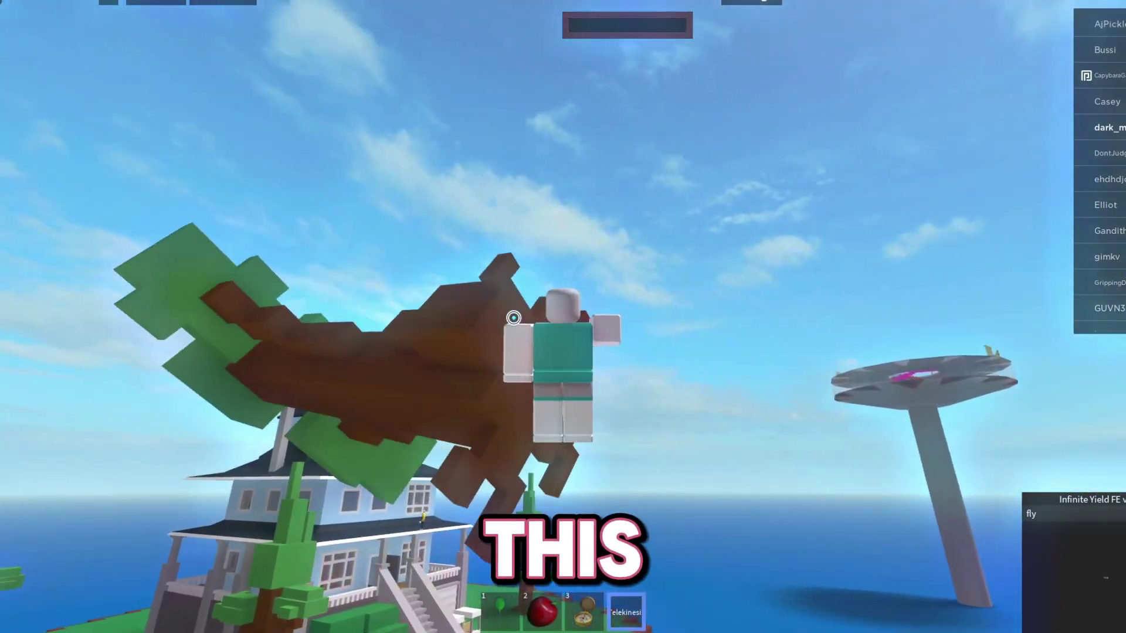